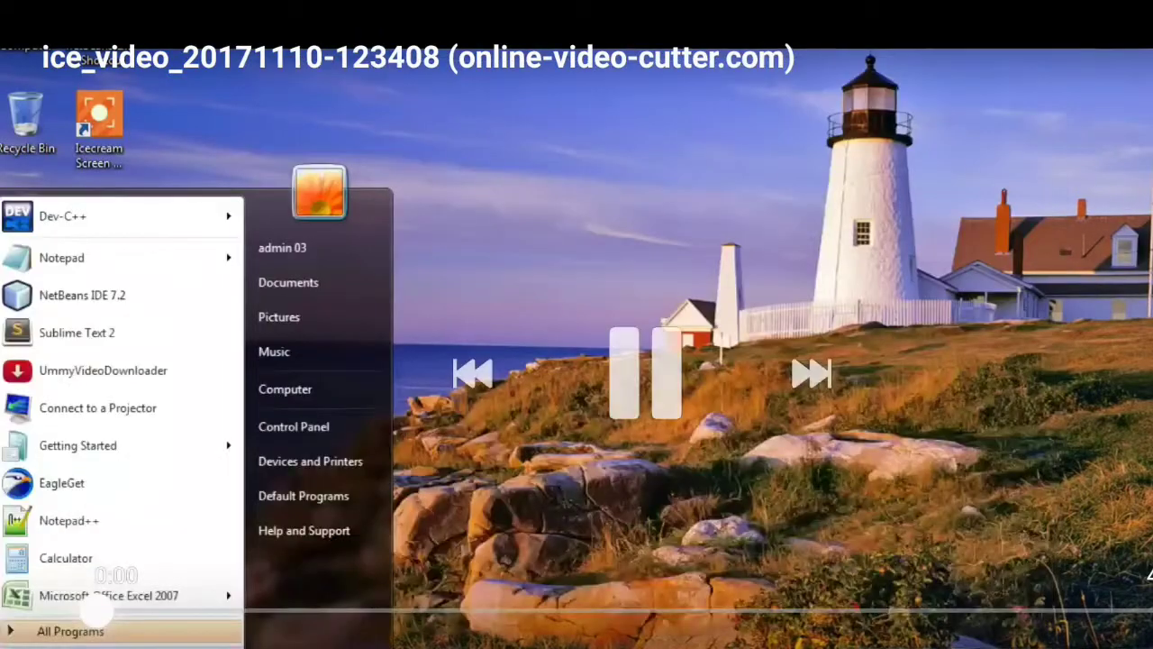
Launch Nero BurnLite 10 from Start menu search and choose Remind Me Later on registration
type("nero")
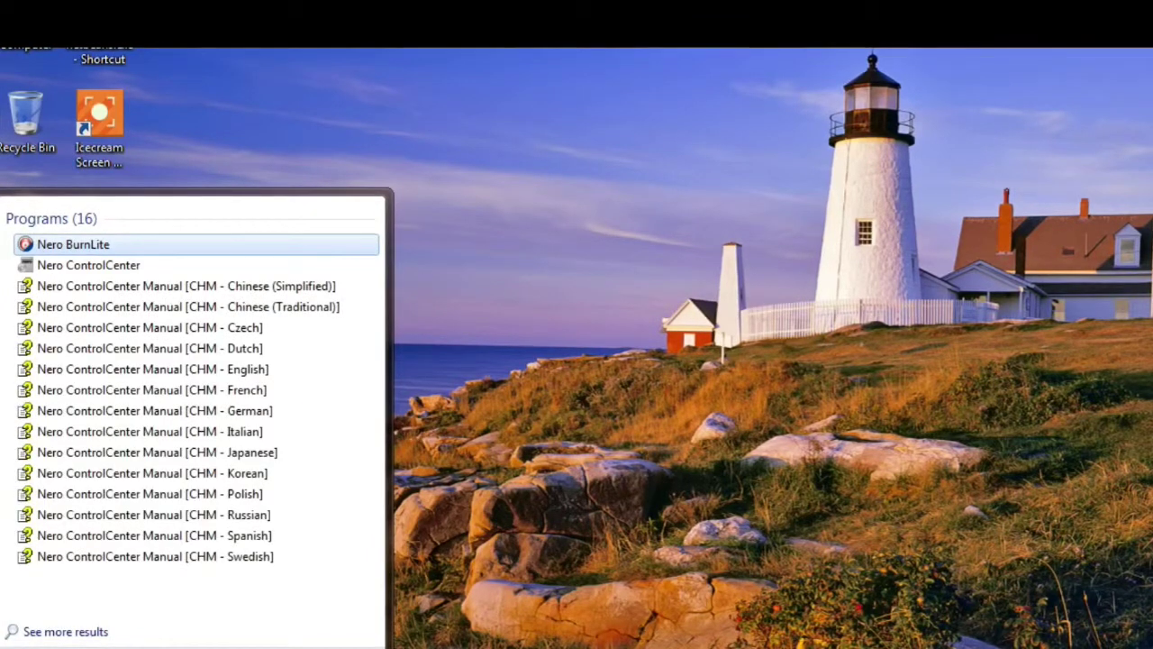
key("Return")
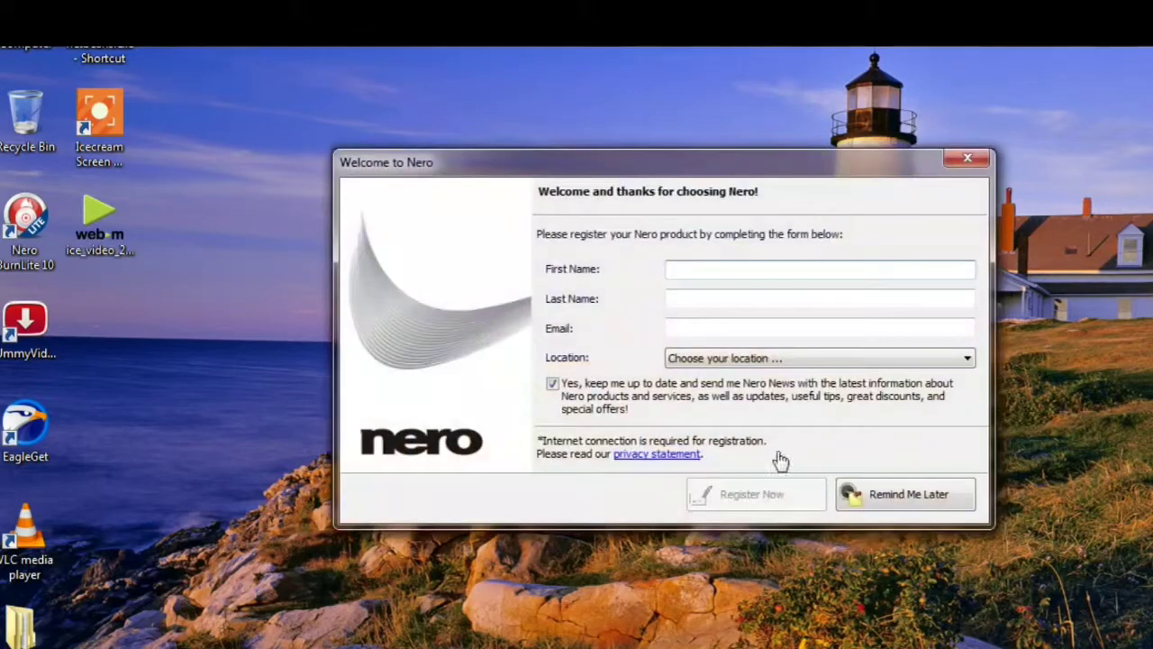
left_click(909, 500)
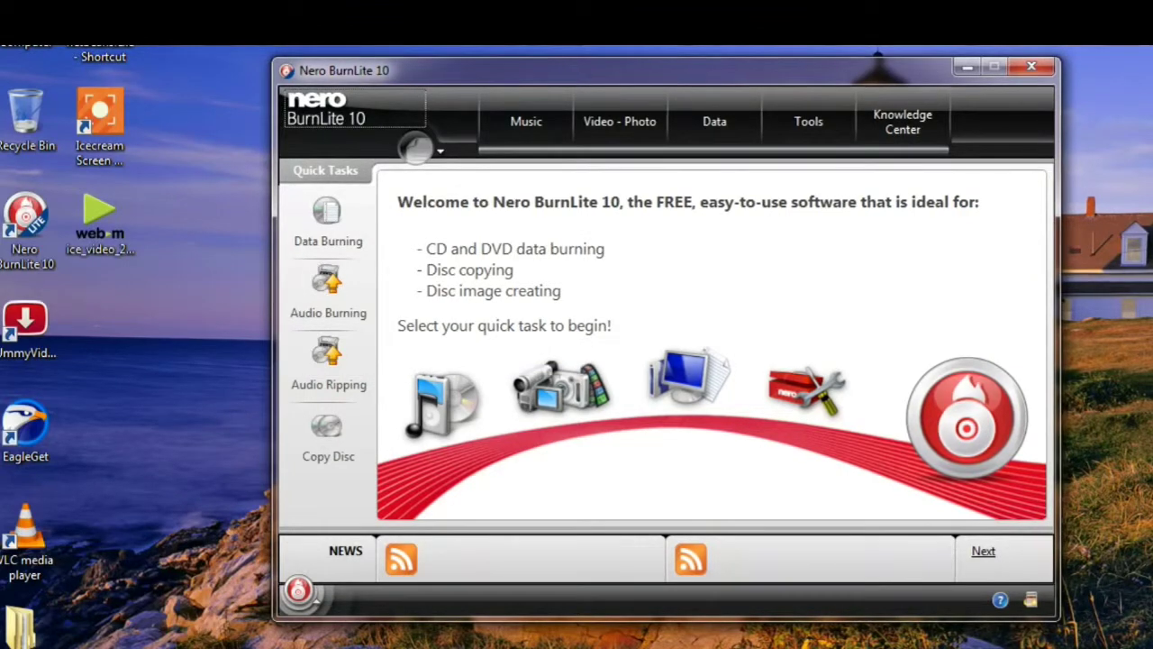
Find windows7 32 bit.nrg on Local Disk (D:), then bring Nero BurnLite 10 back to the front
left_click(667, 645)
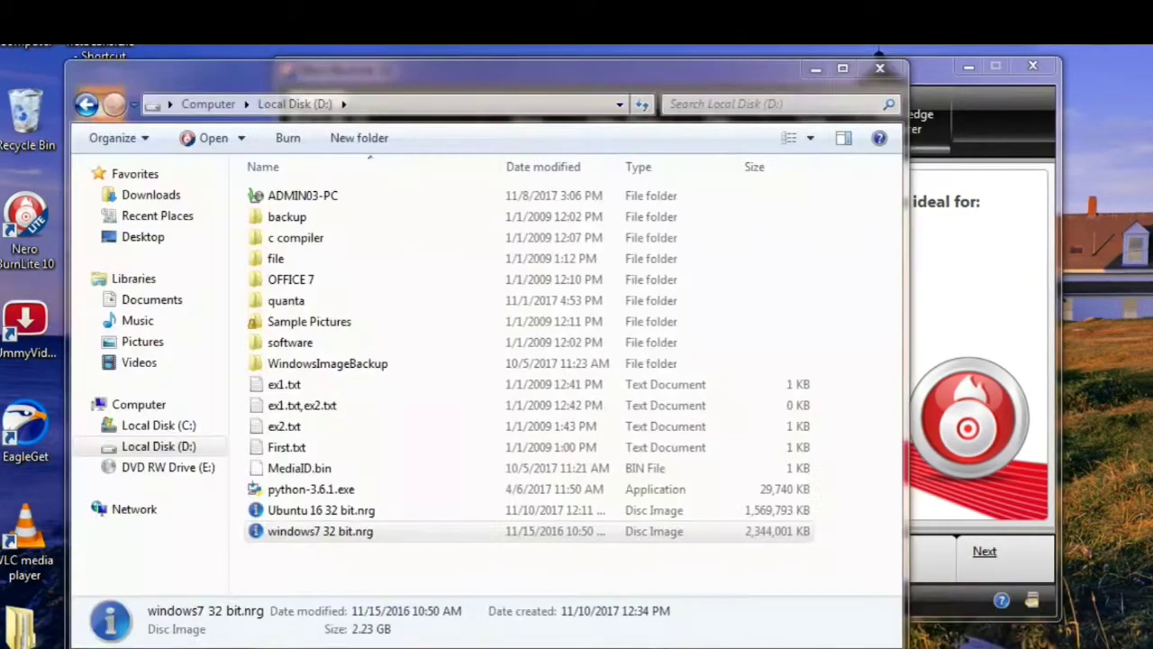
left_click(340, 570)
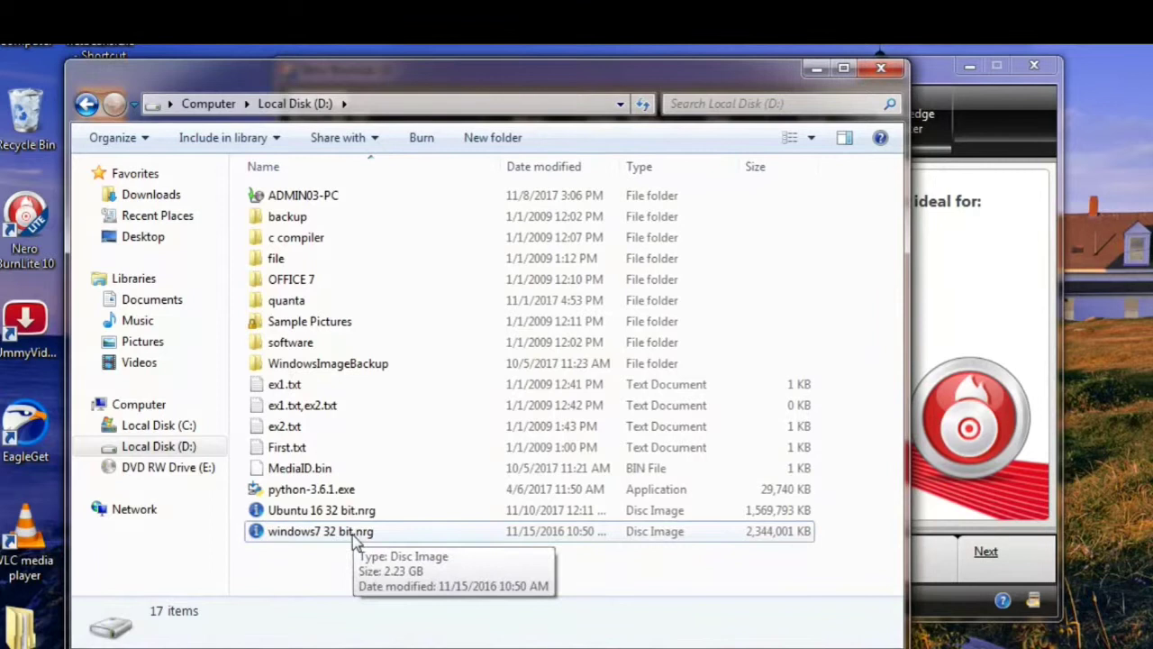
left_click(341, 537)
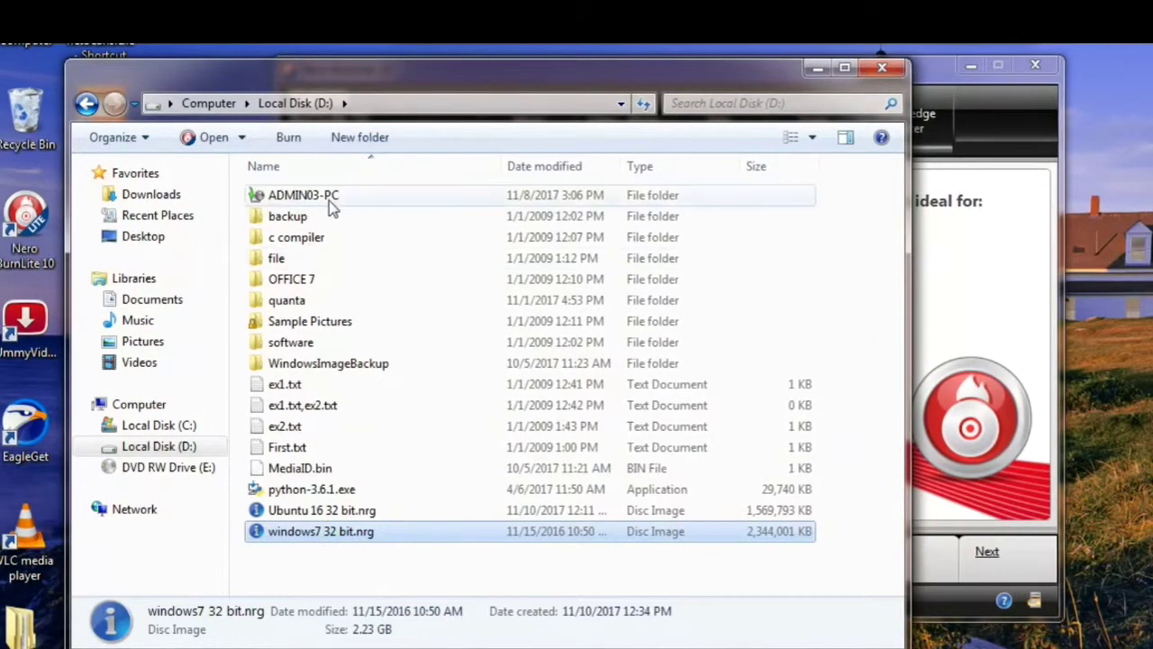
left_click(356, 561)
left_click(361, 541)
left_click(341, 561)
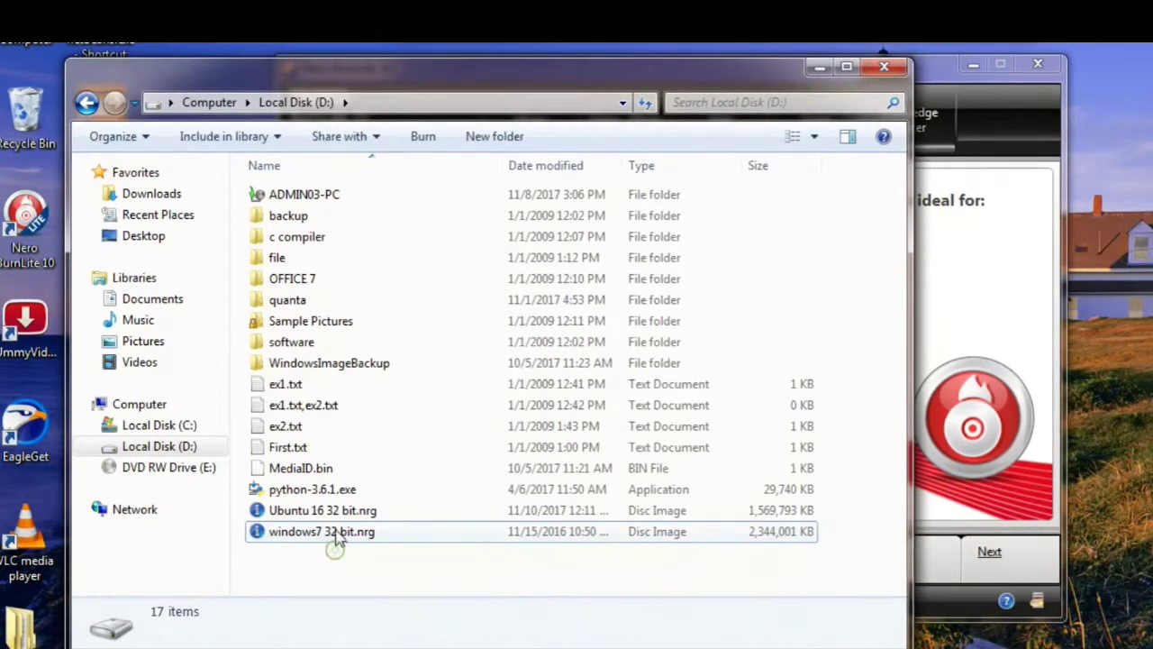
double_click(339, 533)
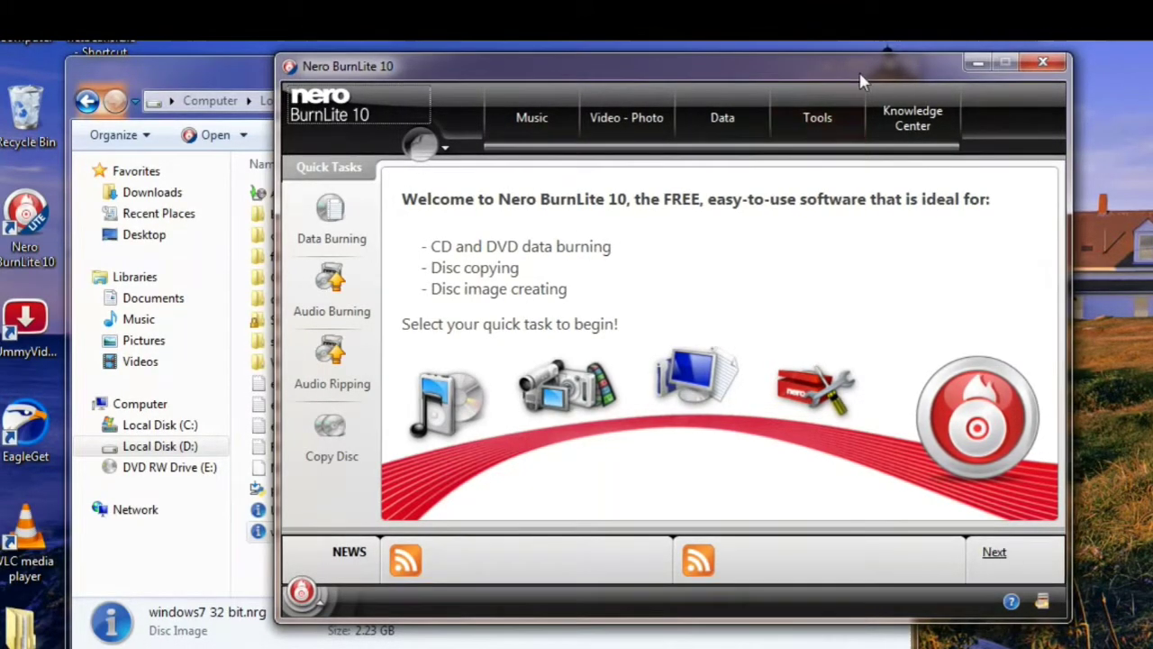
Start a disc copy with Image Recorder as source and D:\windows7 32 bit.nrg as the image
left_click(338, 434)
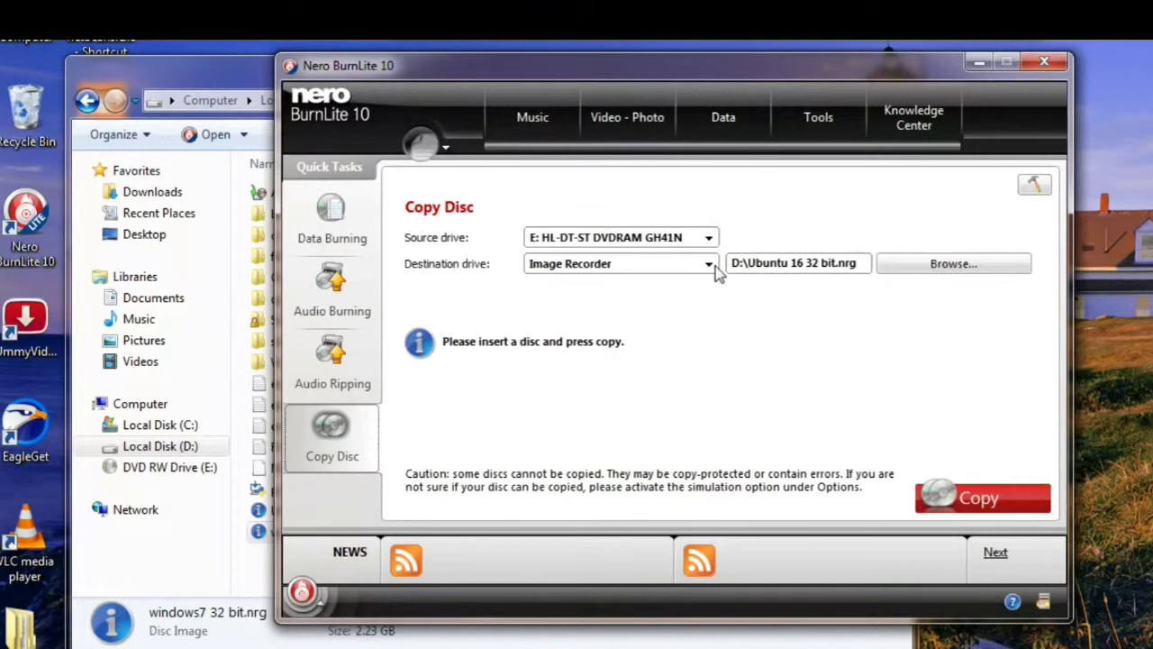
left_click(709, 238)
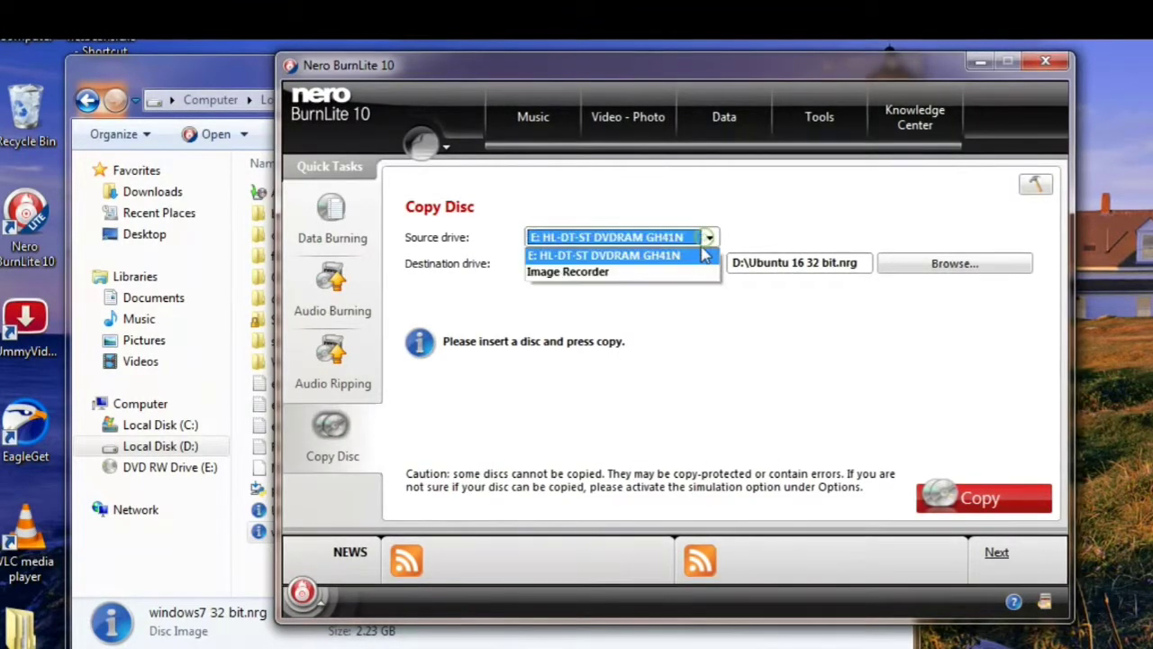
left_click(659, 273)
left_click(957, 236)
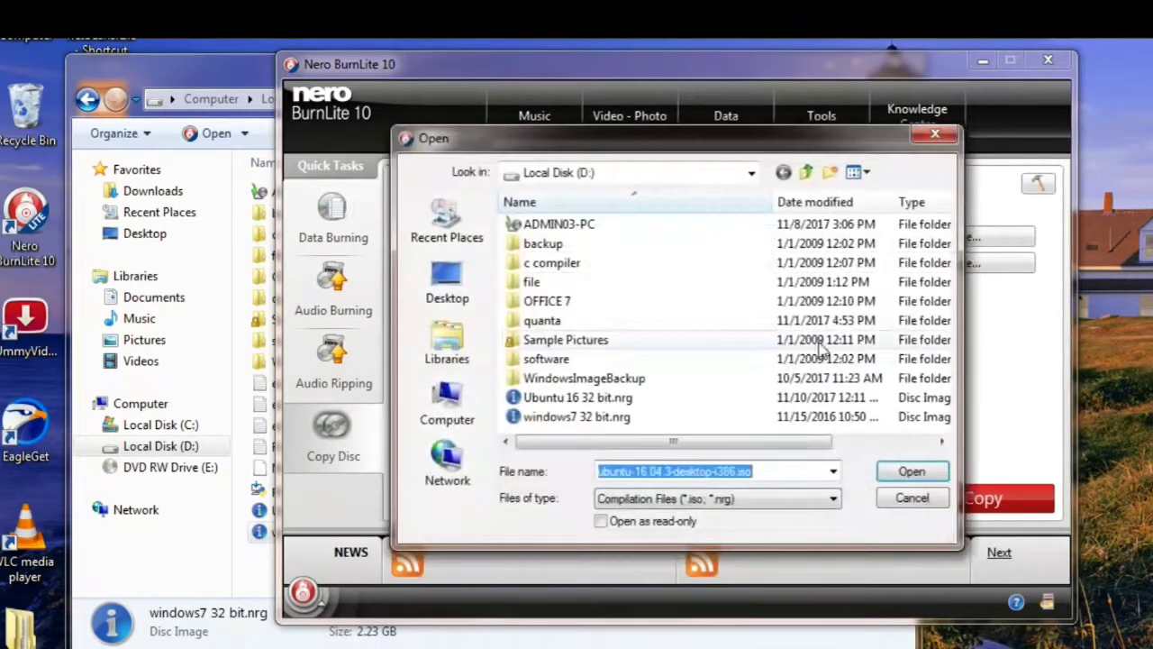
left_click(581, 417)
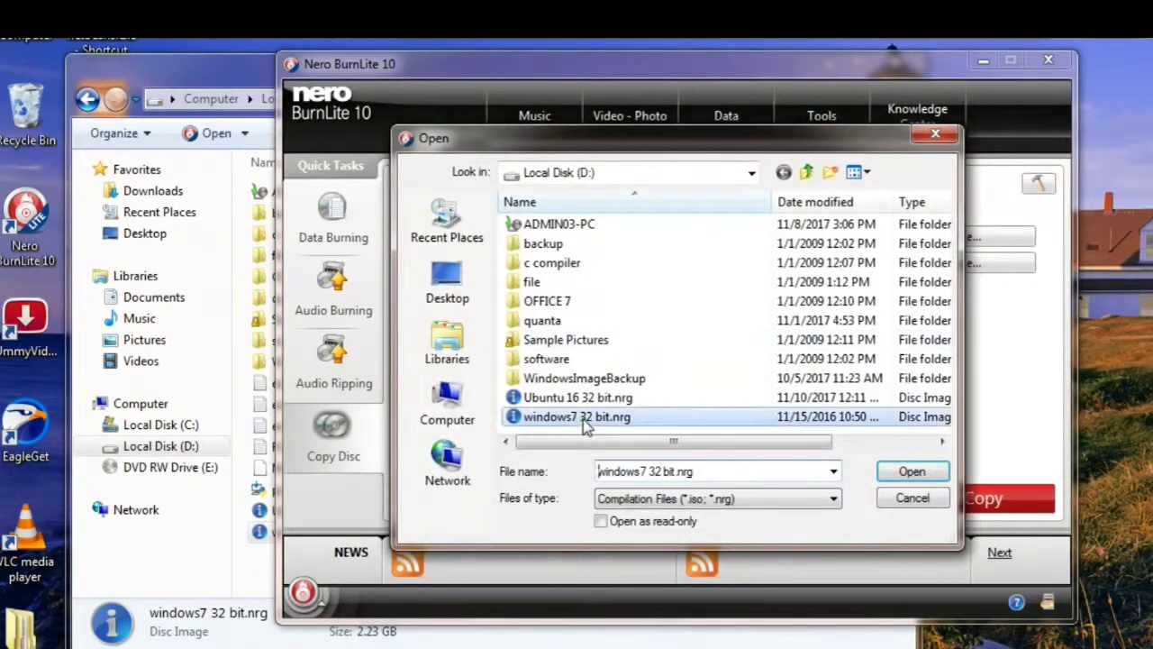
left_click(912, 472)
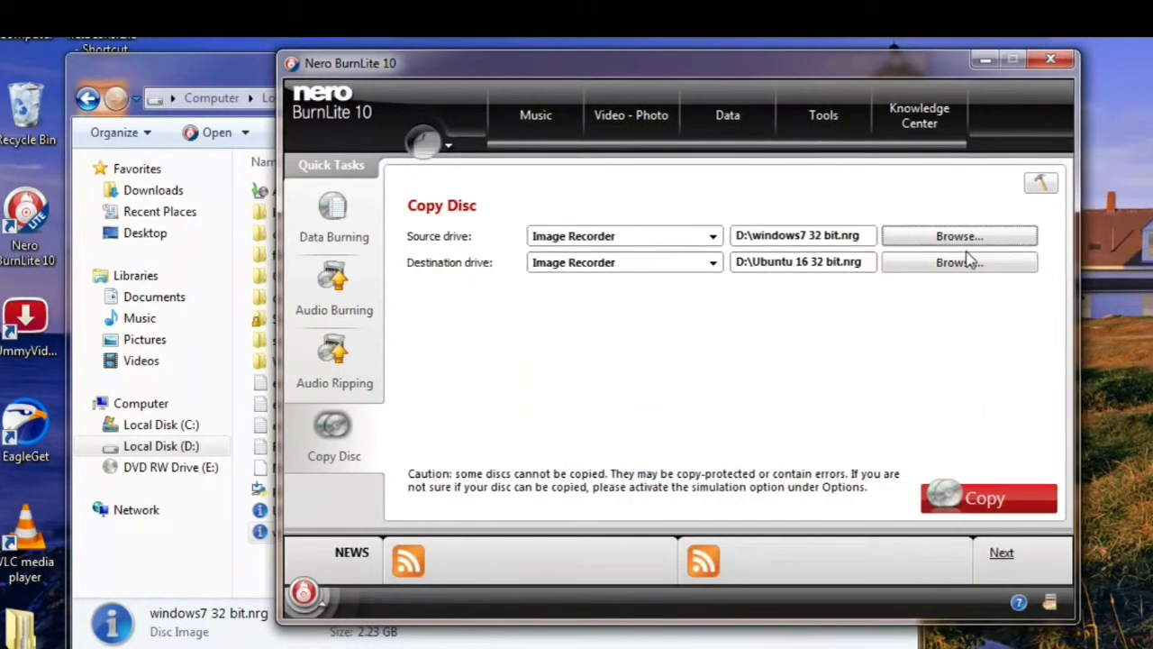
Set the destination to the E: DVD drive and start copying the image to disc
left_click(707, 263)
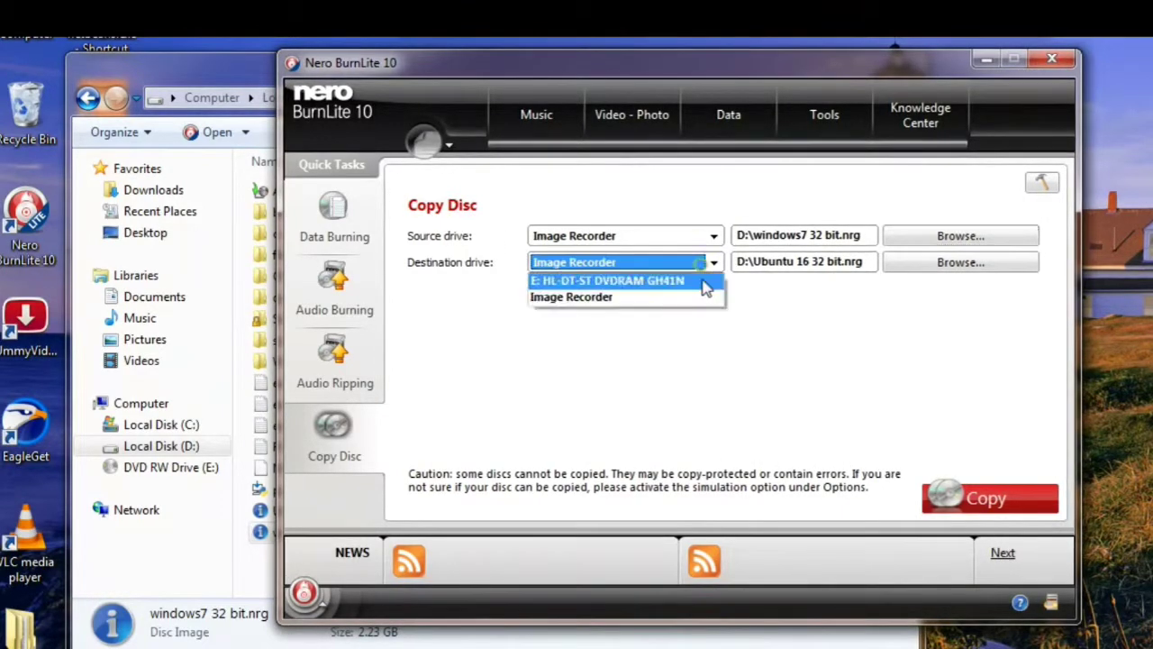
left_click(647, 284)
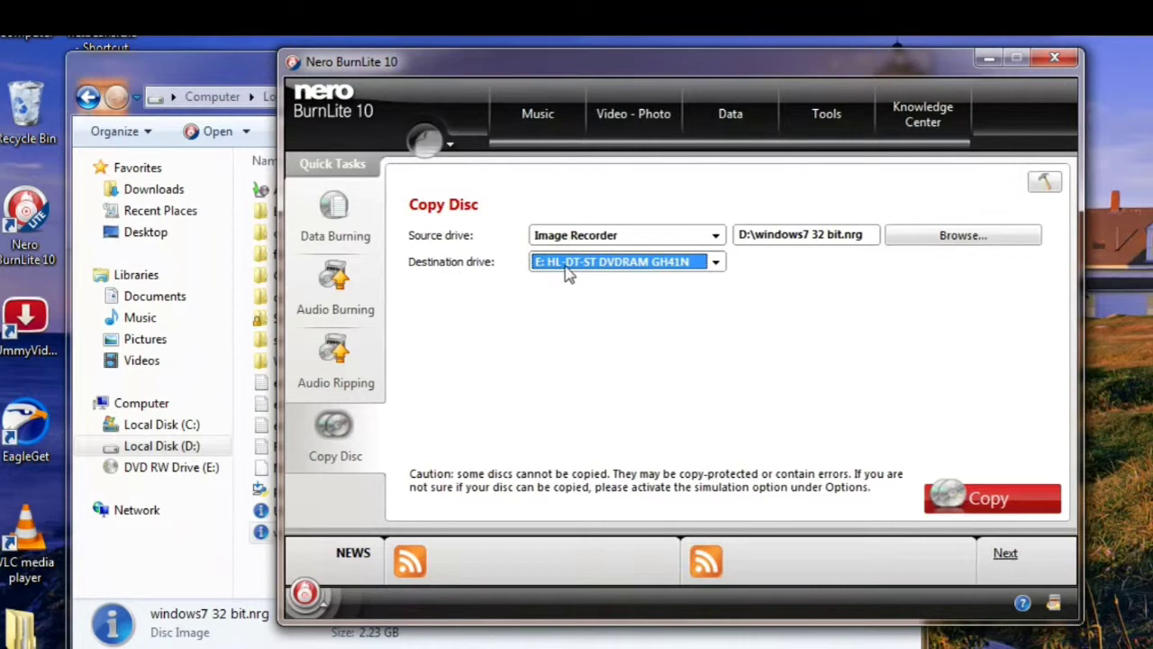
left_click(946, 236)
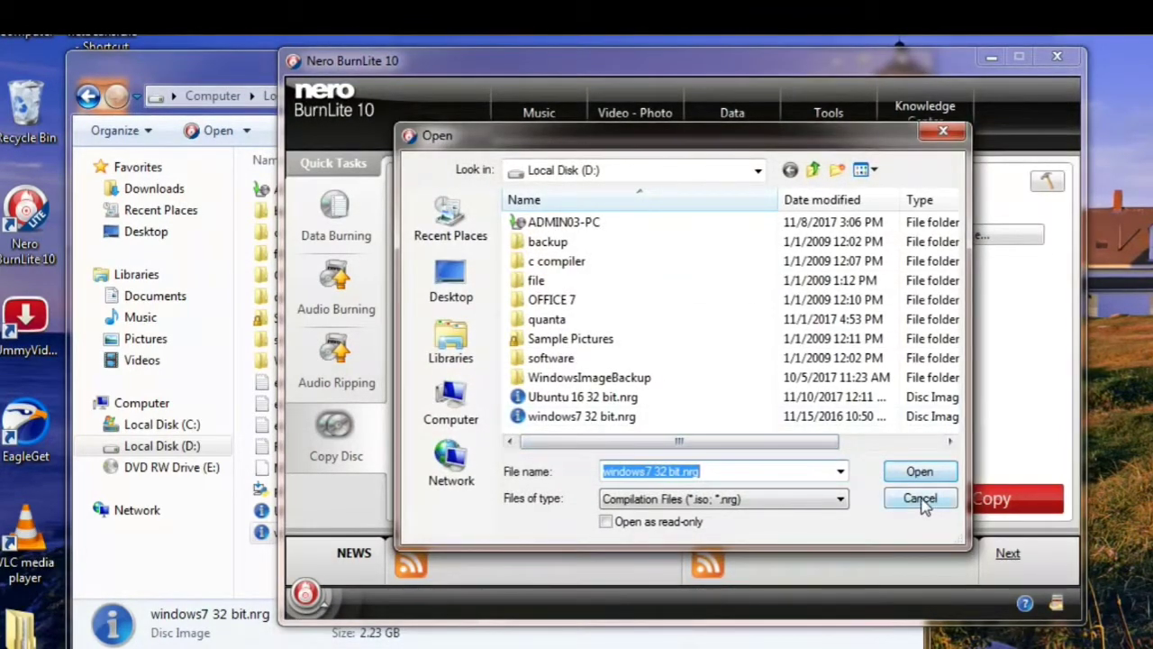
left_click(919, 499)
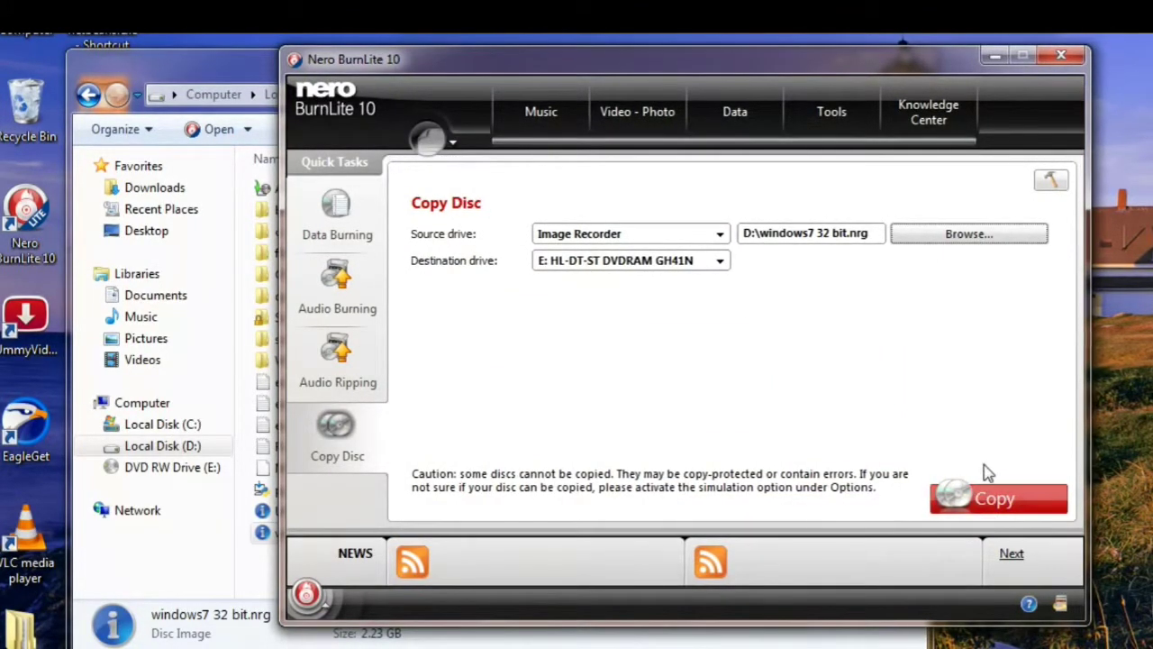
left_click(1007, 507)
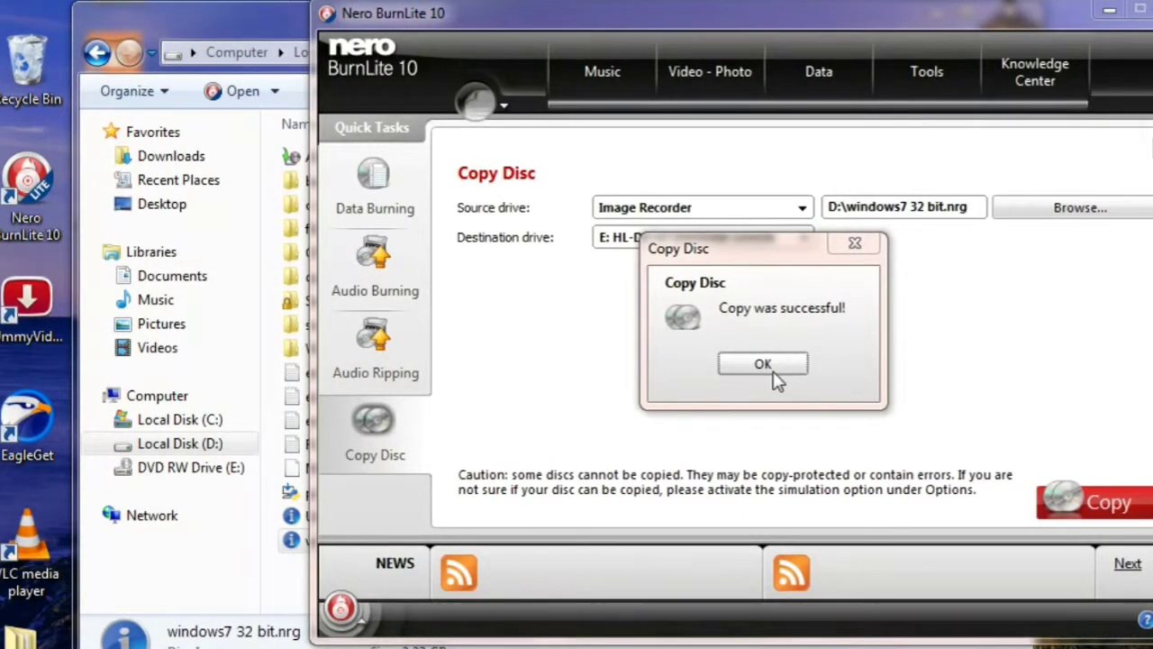
After the burn completes, dismiss the 'Copy was successful!' message with OK
left_click(772, 370)
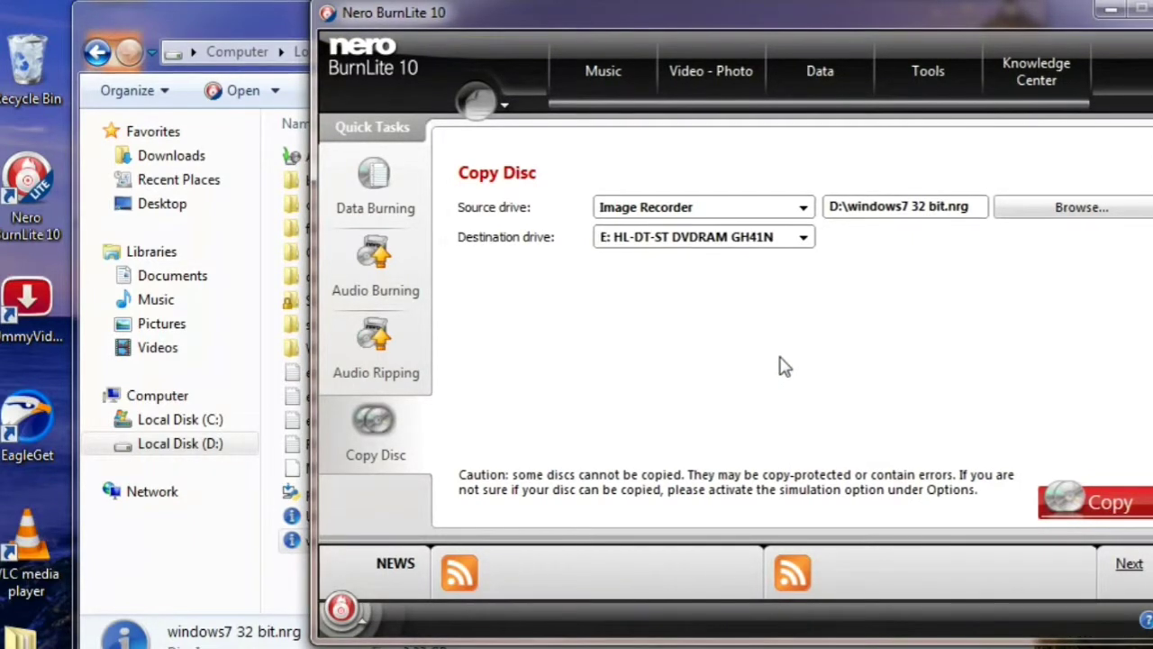
Open Computer, select DVD RW Drive (E:) with GRMCPRVOL_EN_DVD, and close AutoPlay and Local Disk (D:)
key("super")
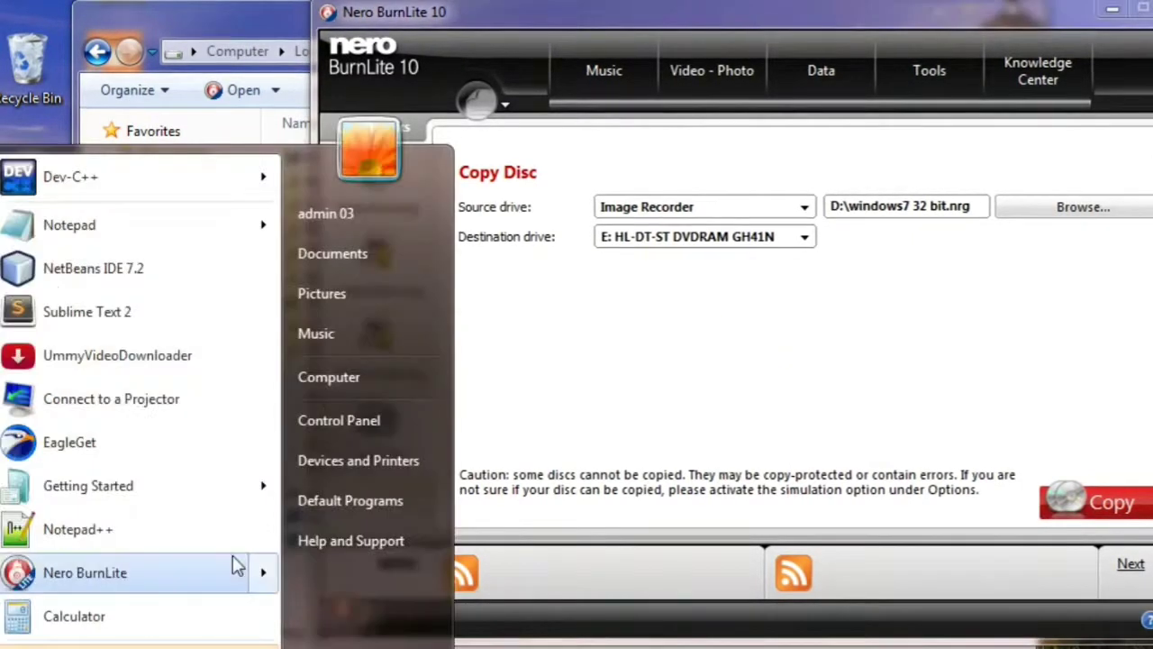
left_click(366, 378)
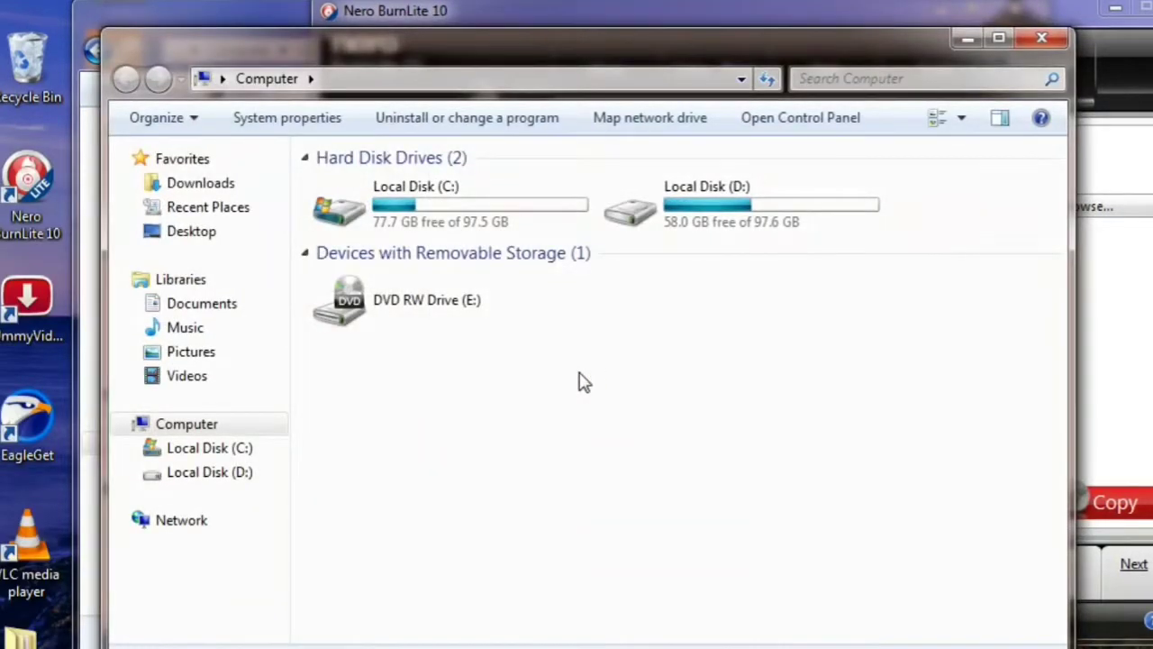
left_click_drag(768, 60, 831, 44)
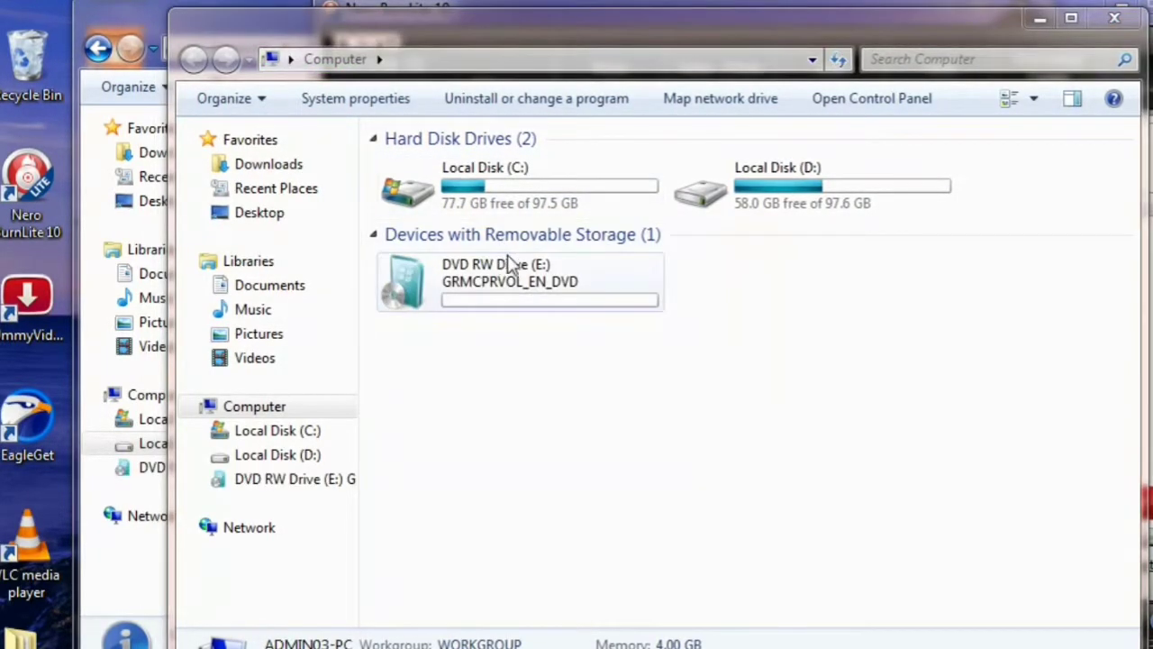
left_click(517, 298)
left_click(523, 373)
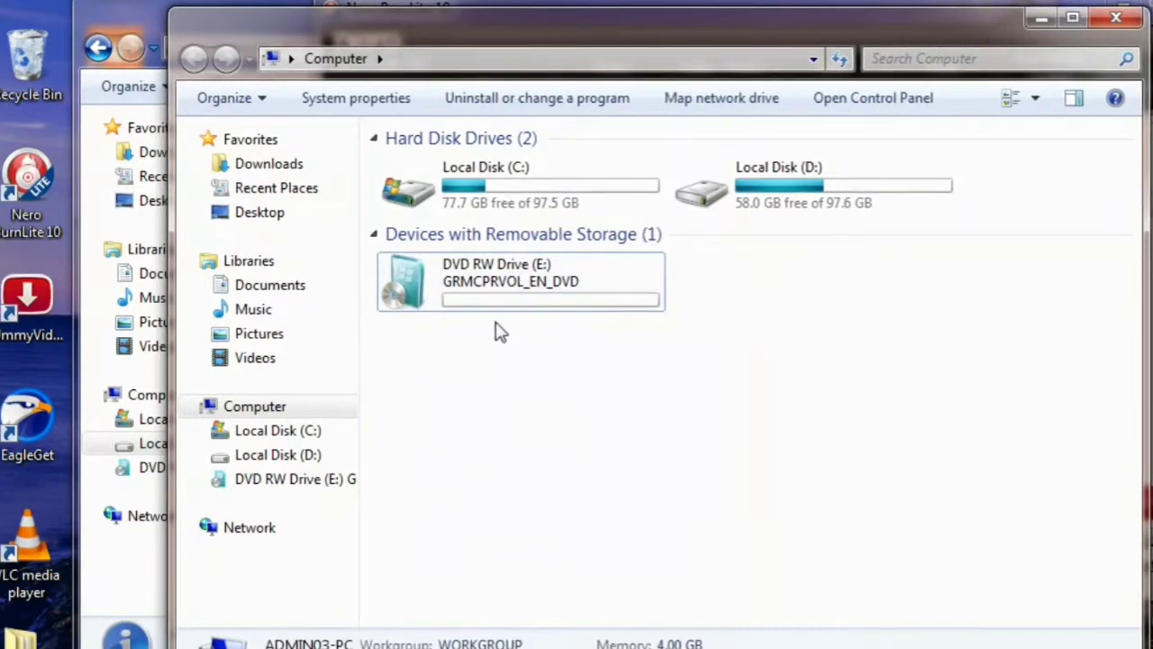
left_click(538, 301)
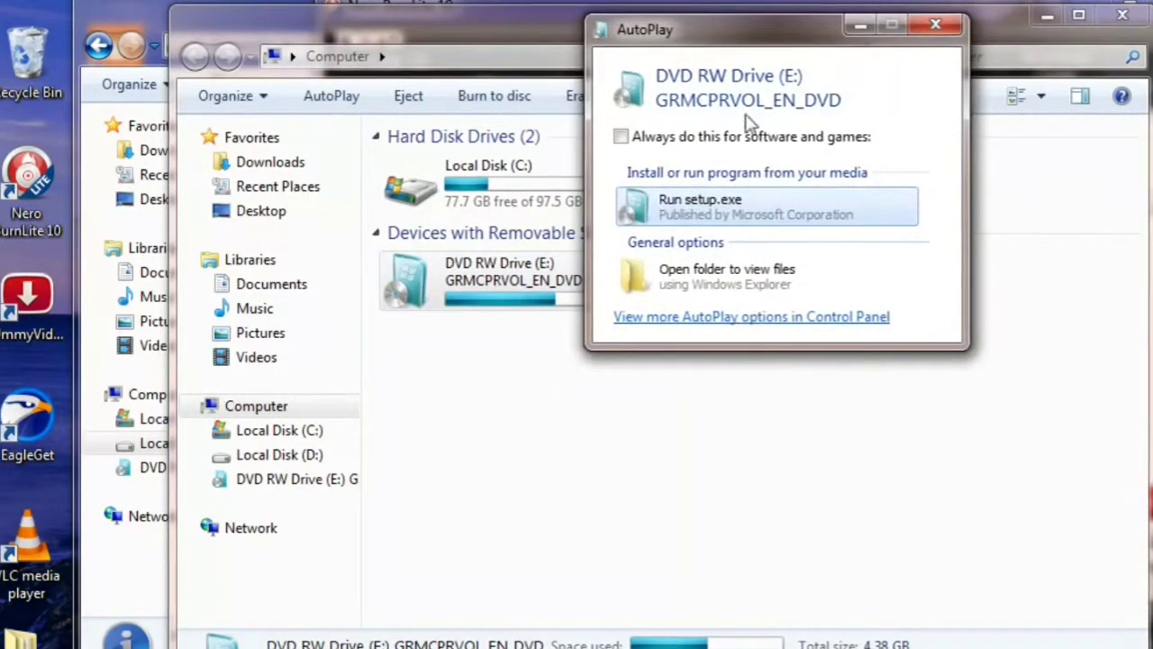
left_click(943, 27)
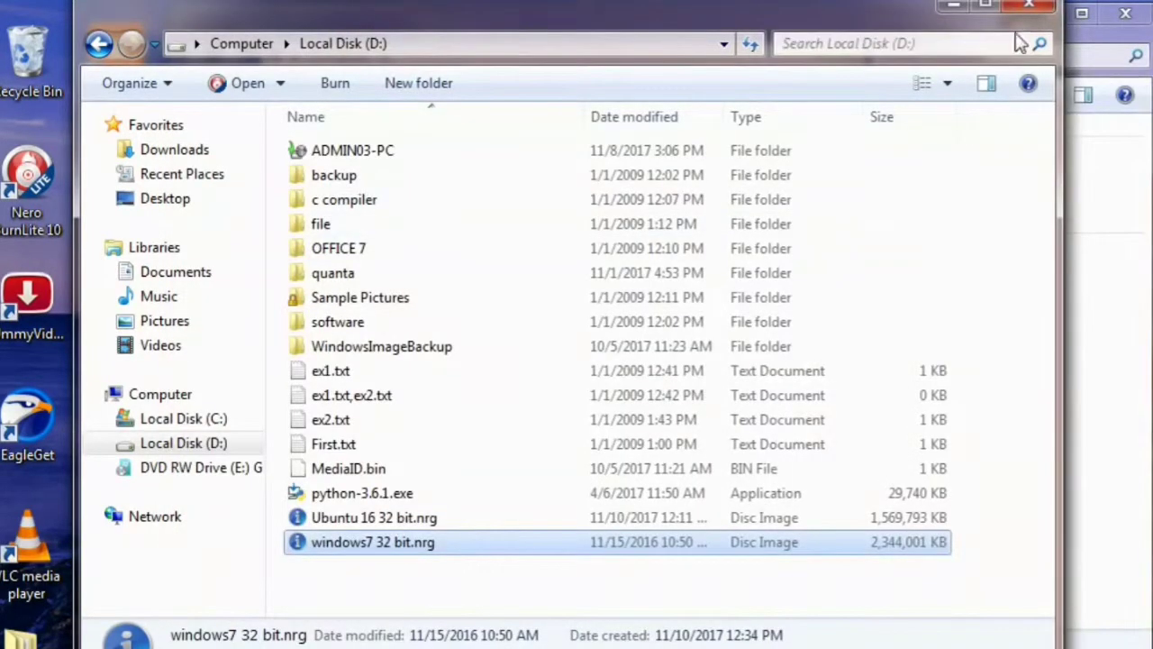
left_click(1030, 6)
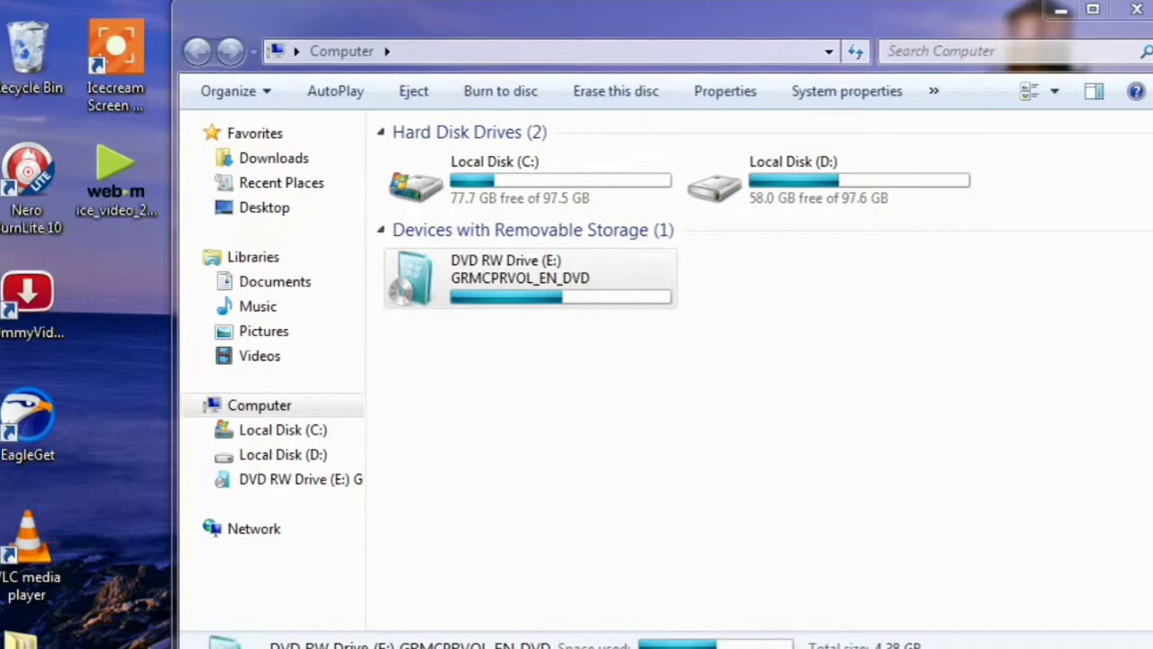
left_click(532, 277)
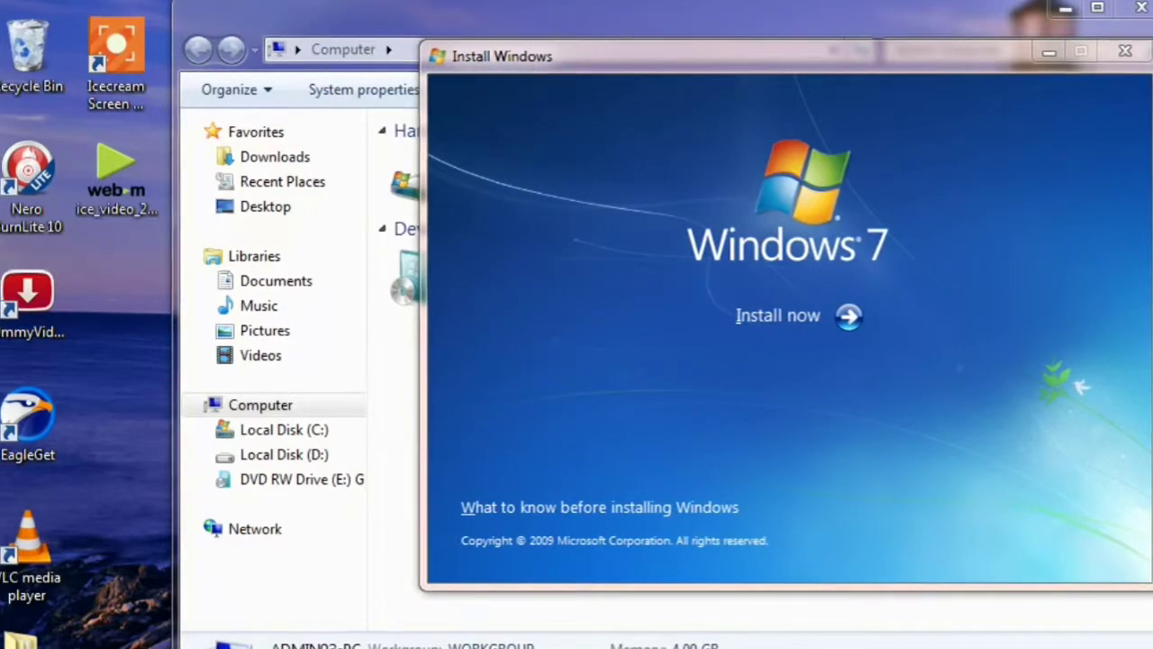
left_click(1127, 52)
double_click(531, 274)
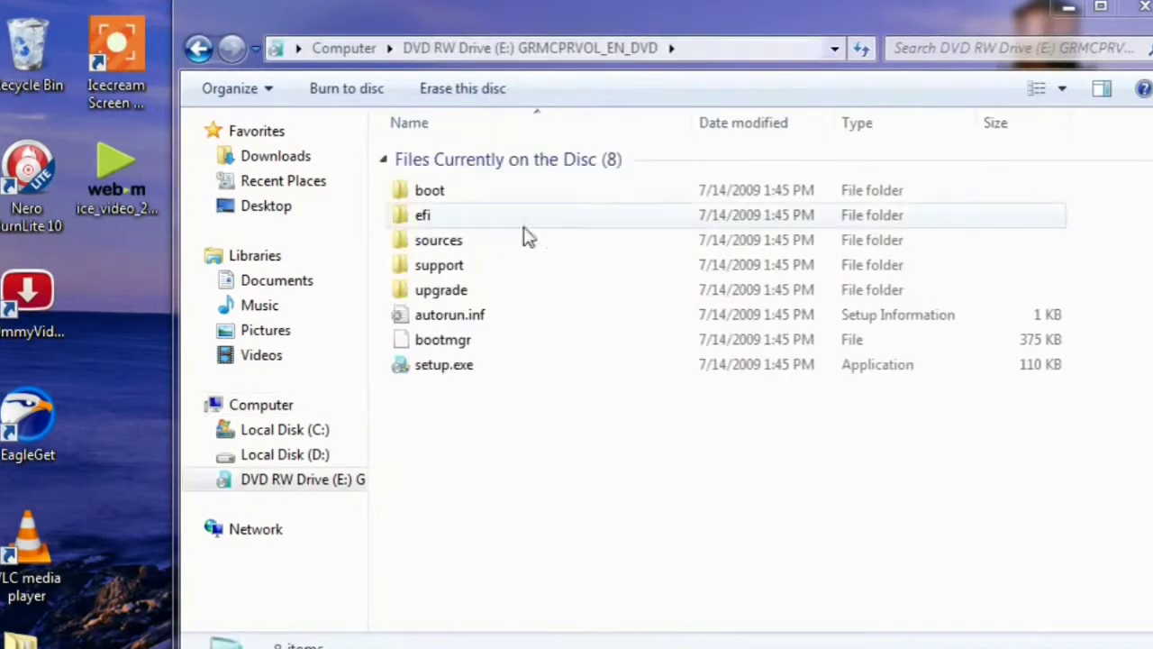
left_click(199, 46)
right_click(504, 287)
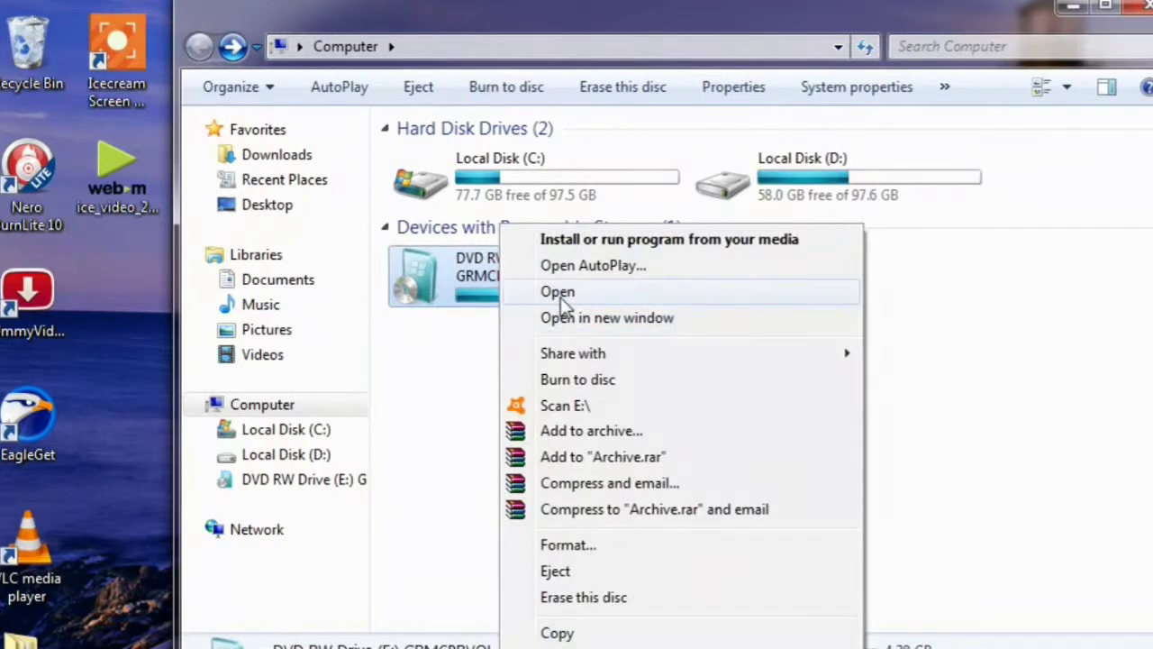
left_click(562, 292)
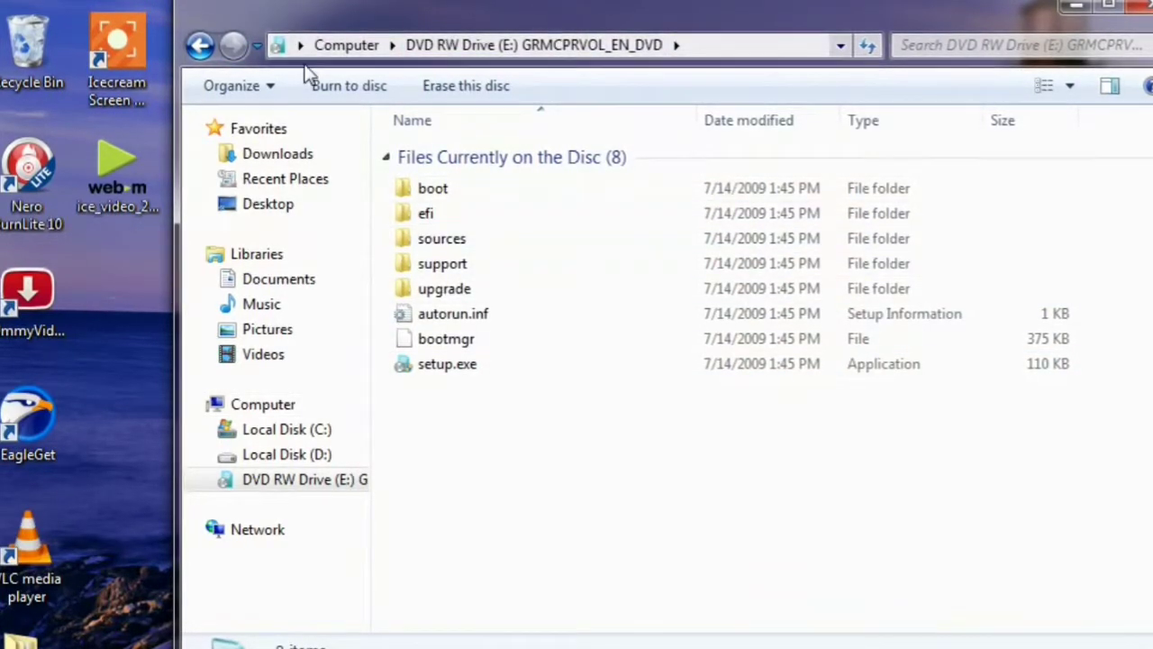
left_click(347, 45)
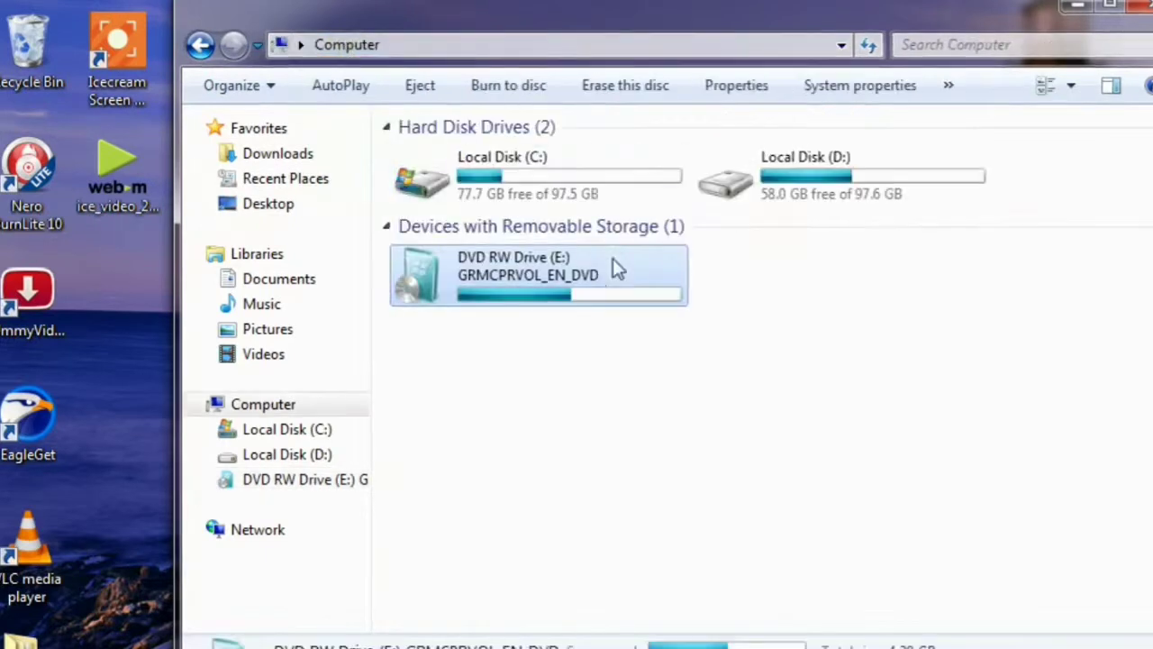
left_click(690, 382)
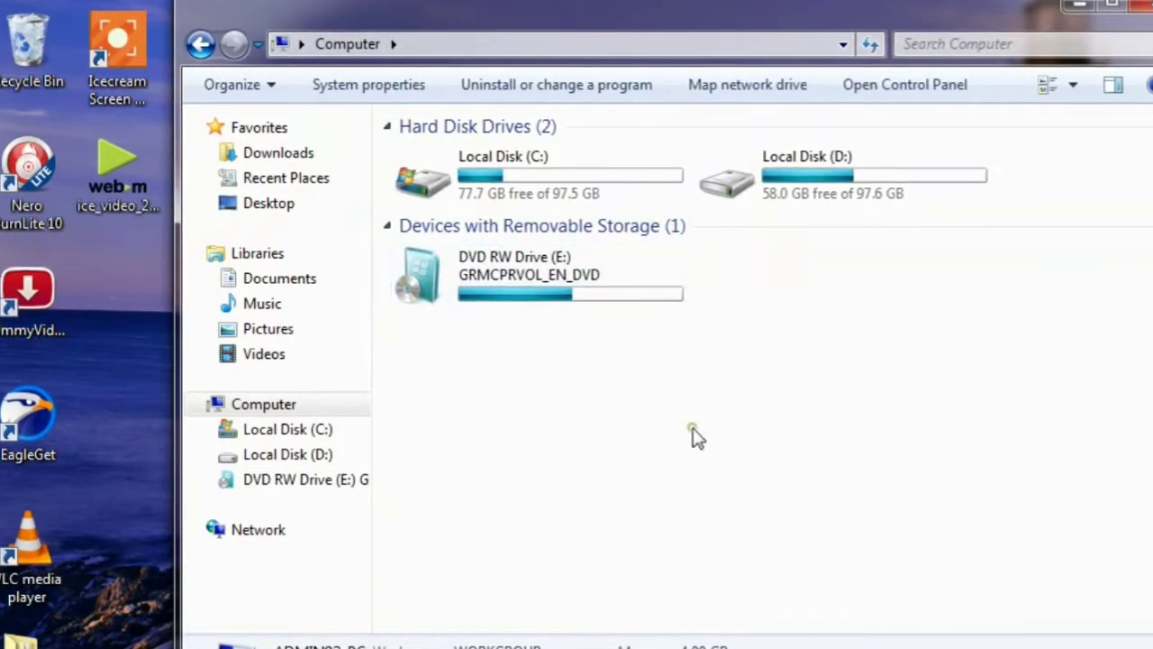